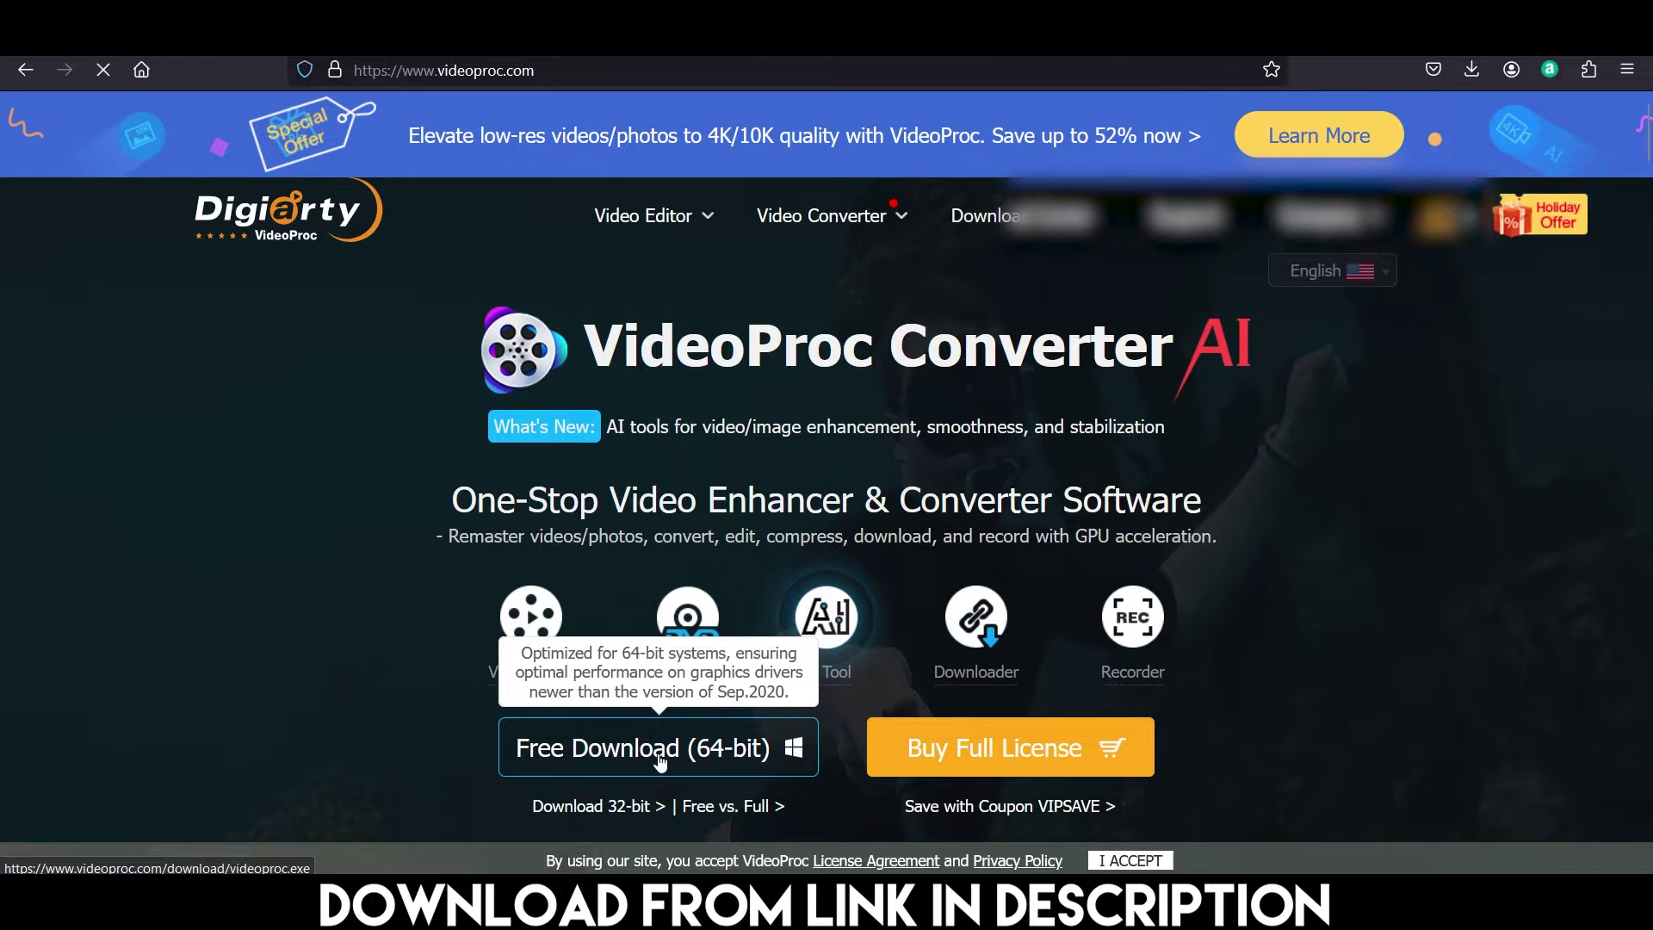
Step: Download the 64-bit VideoProc Converter AI installer (videoproc.exe) from videoproc.com
click(656, 758)
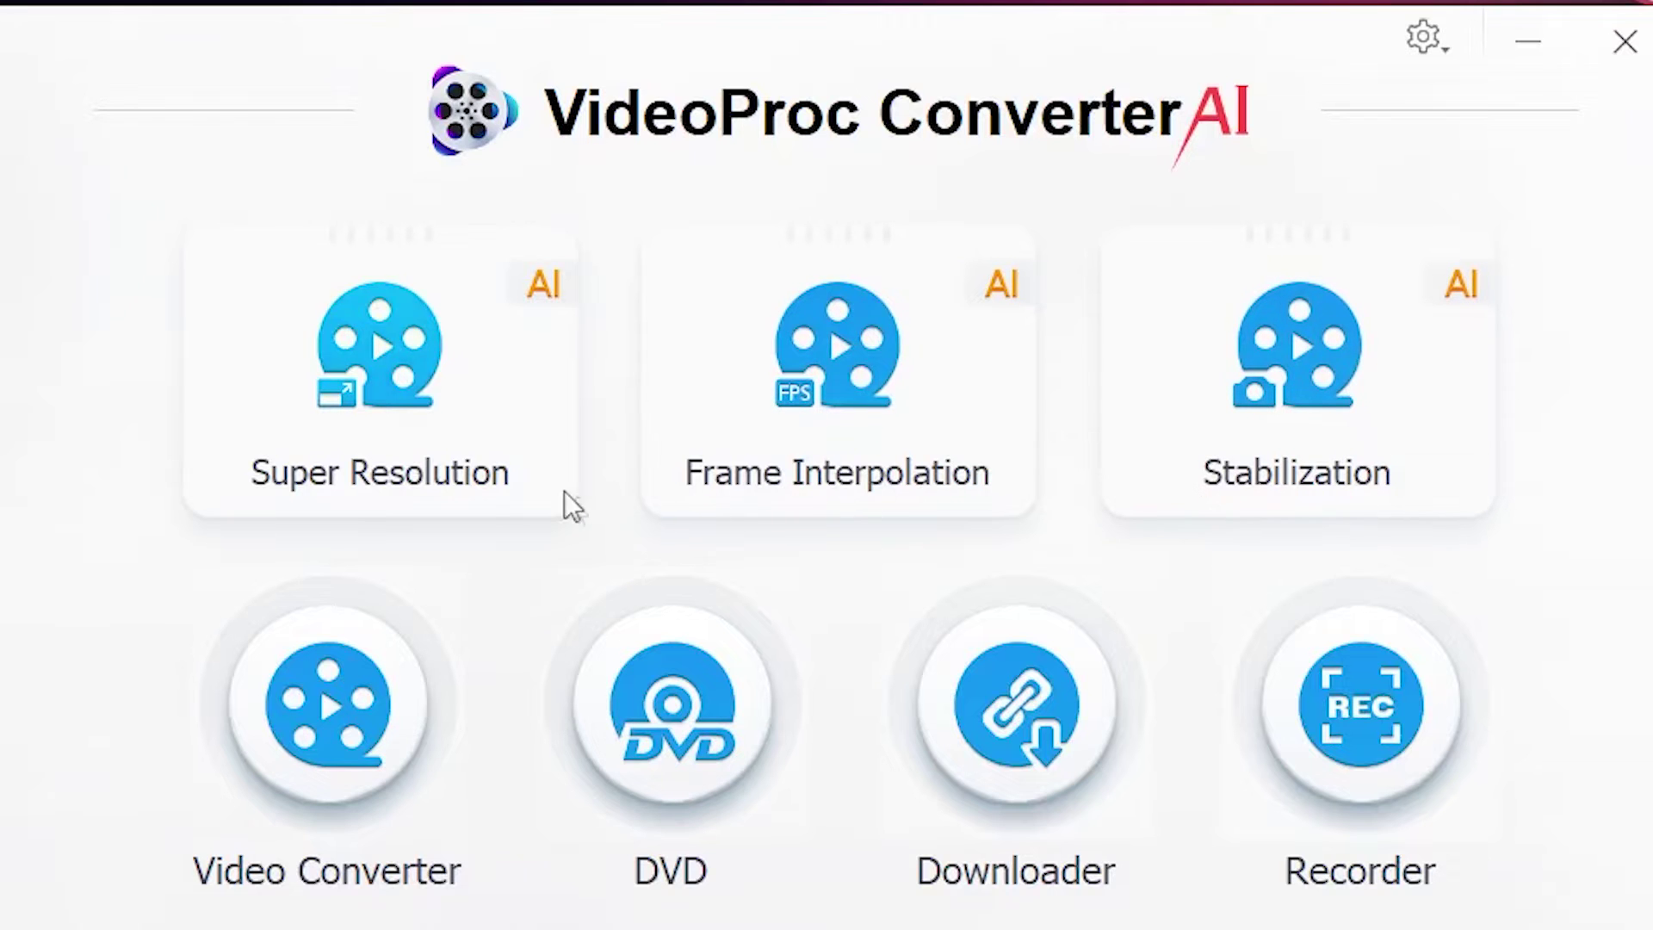
Step: Open Super Resolution and drop the desktop clip 1.mp4 in, previewing 1280x720 against 2560x1440
click(442, 418)
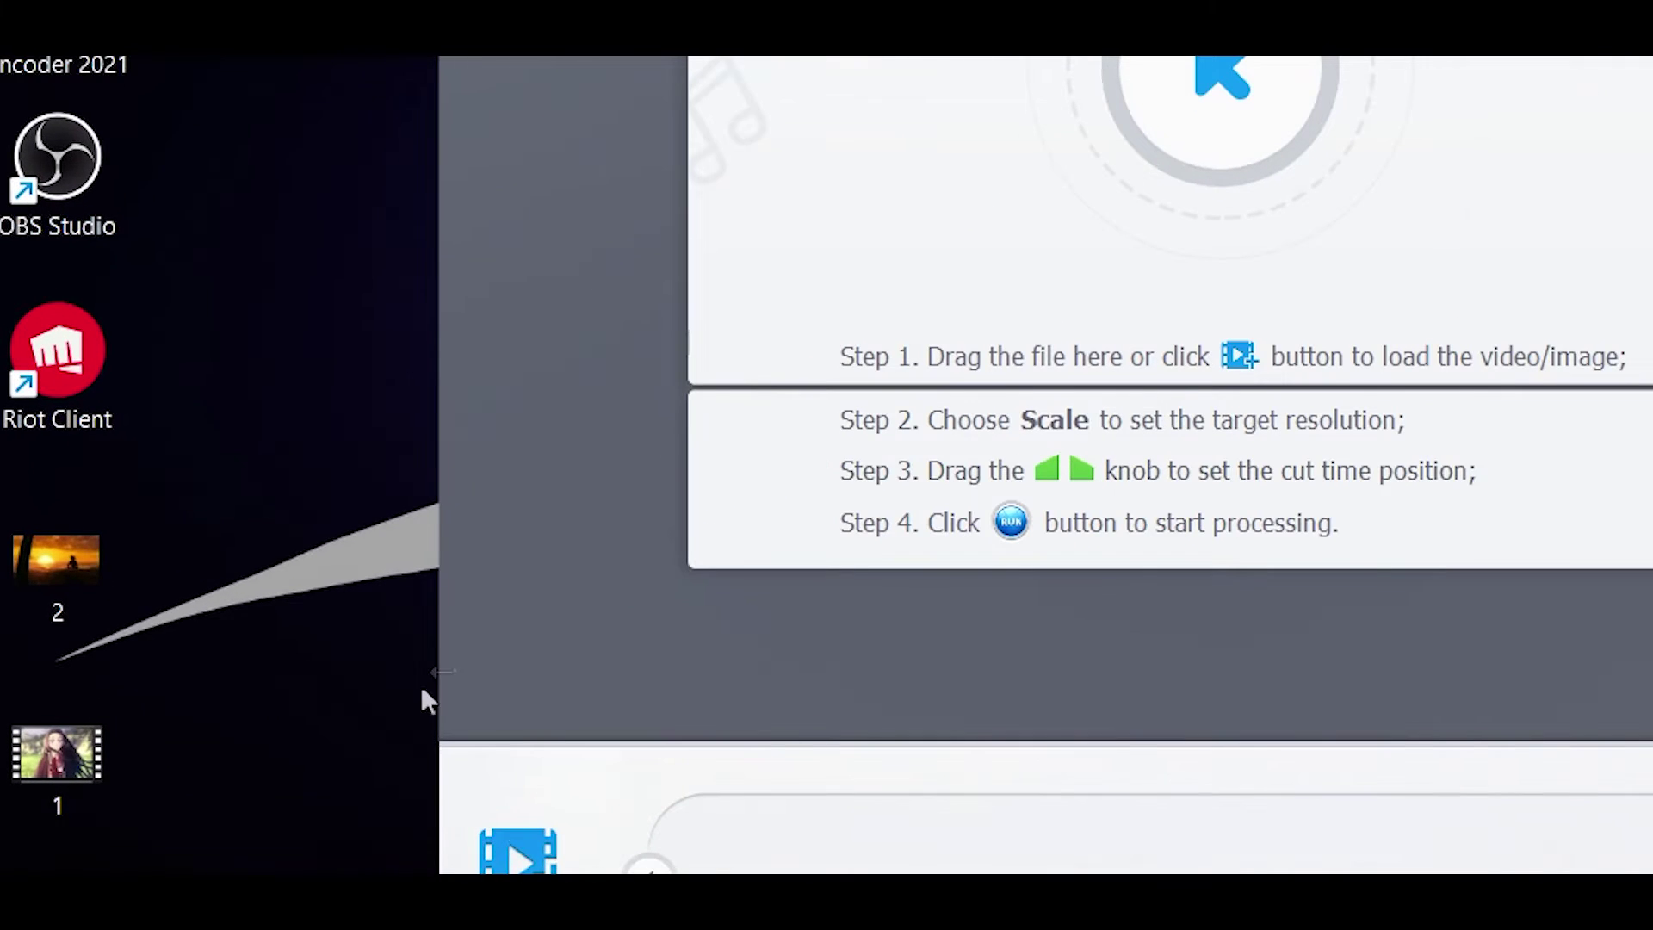
drag(50, 680, 706, 419)
drag(848, 499, 786, 322)
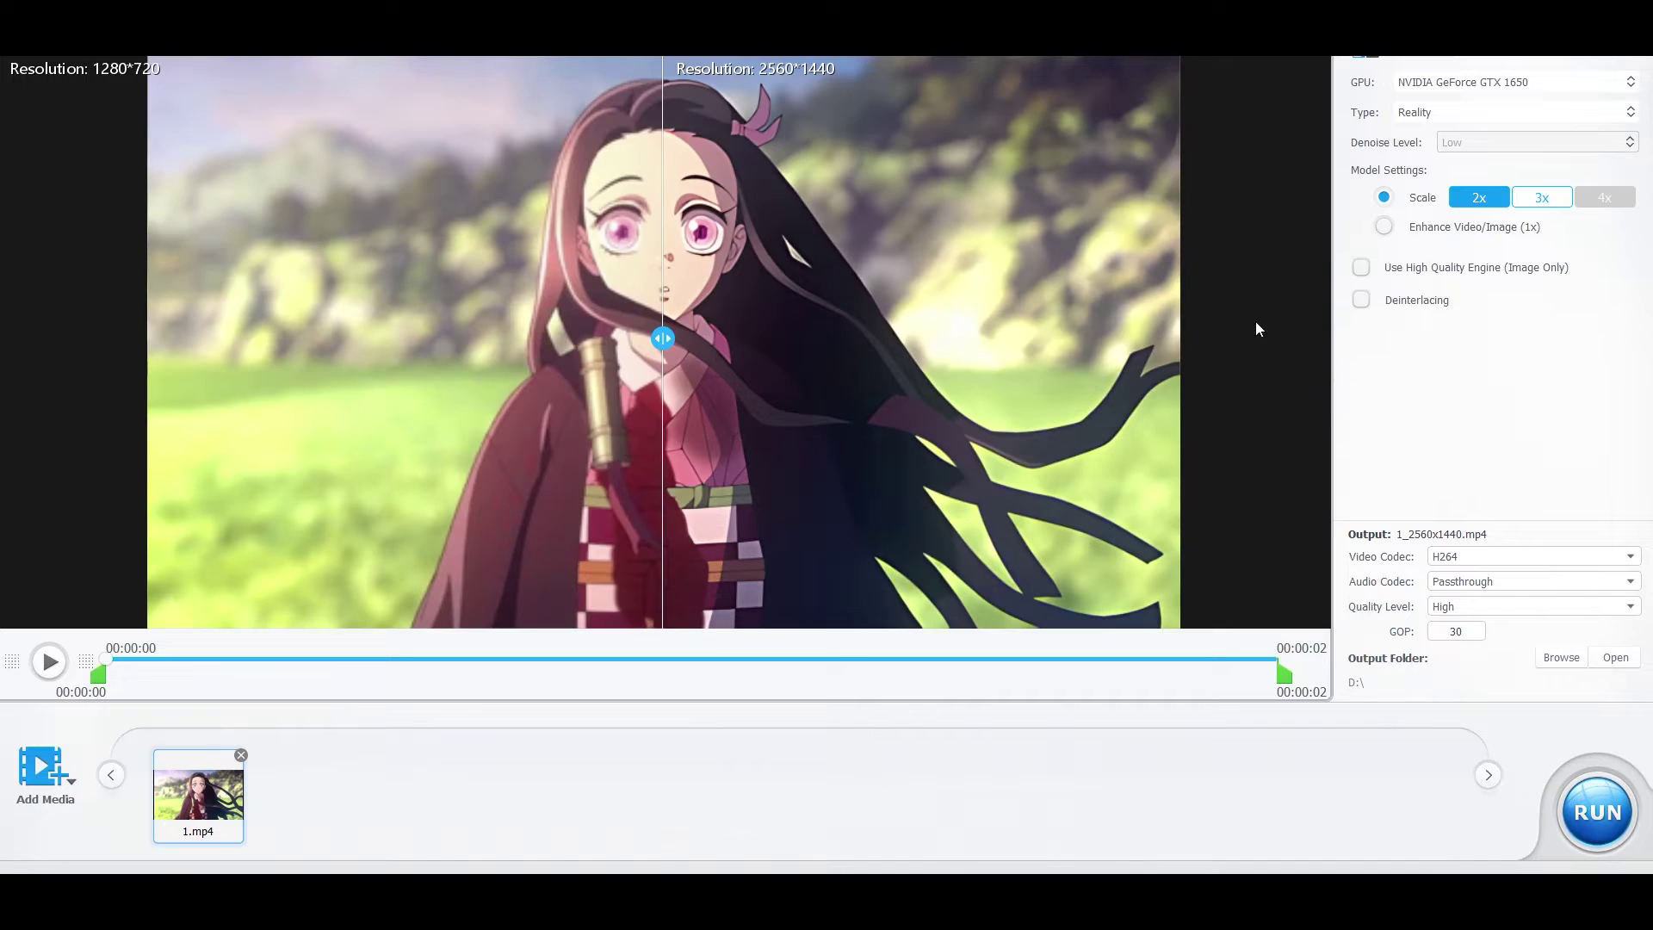
Step: Configure 1.mp4 with Anime type, 3x scale (3840x2160), Medium denoise and Deinterlacing on
click(1447, 118)
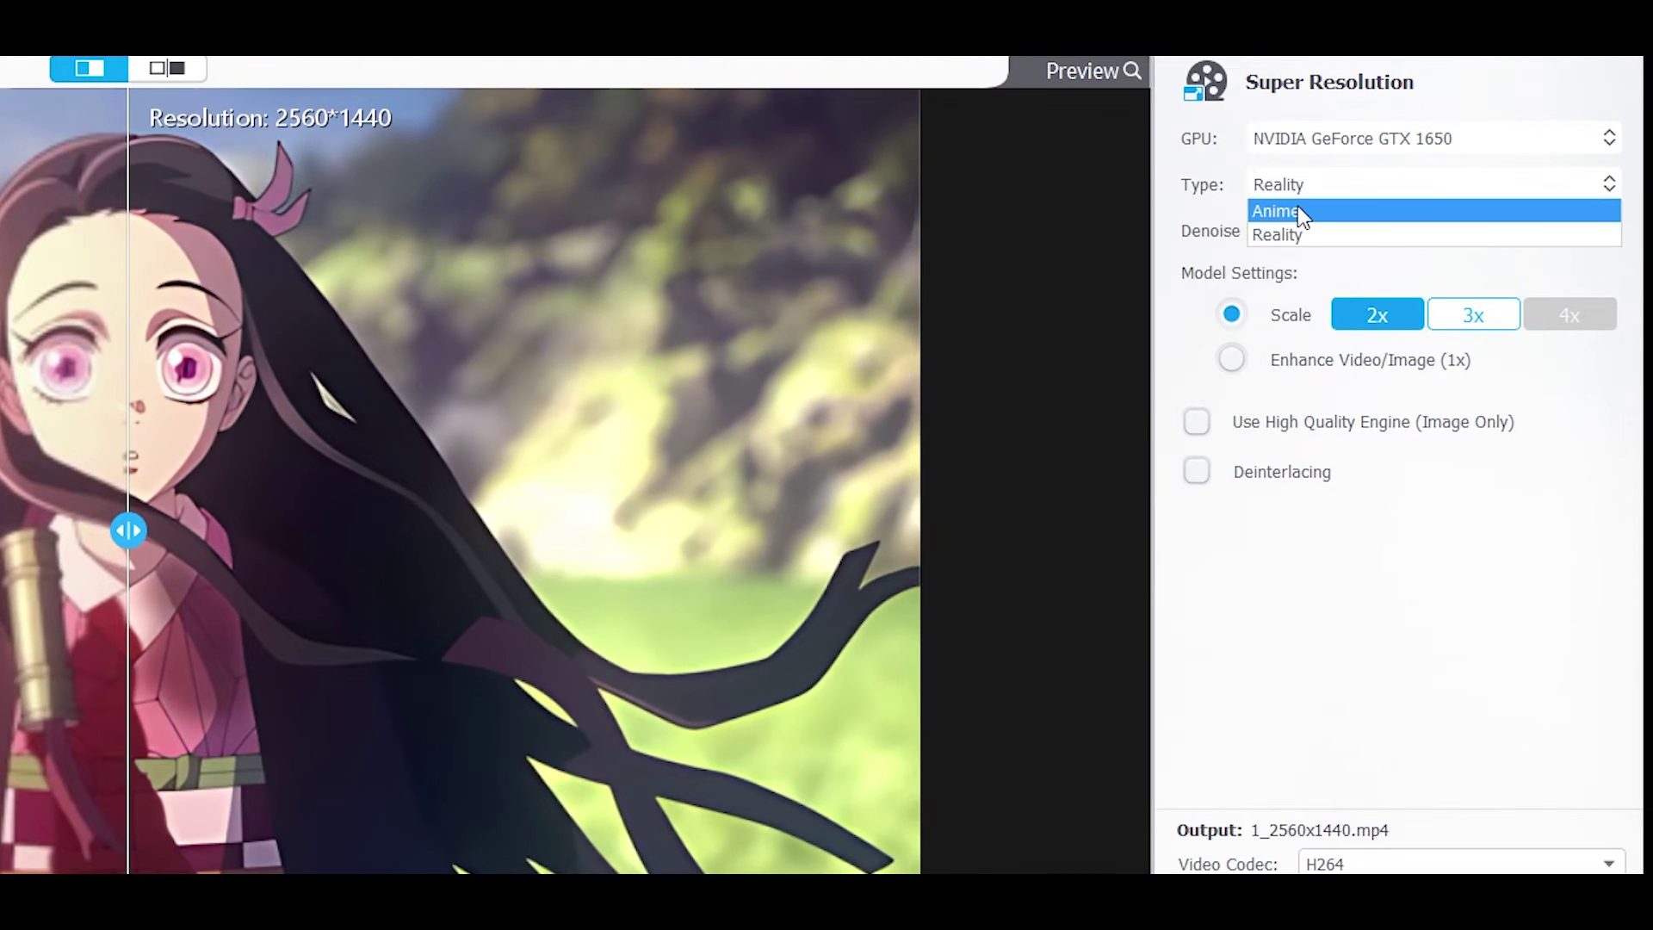
click(1302, 212)
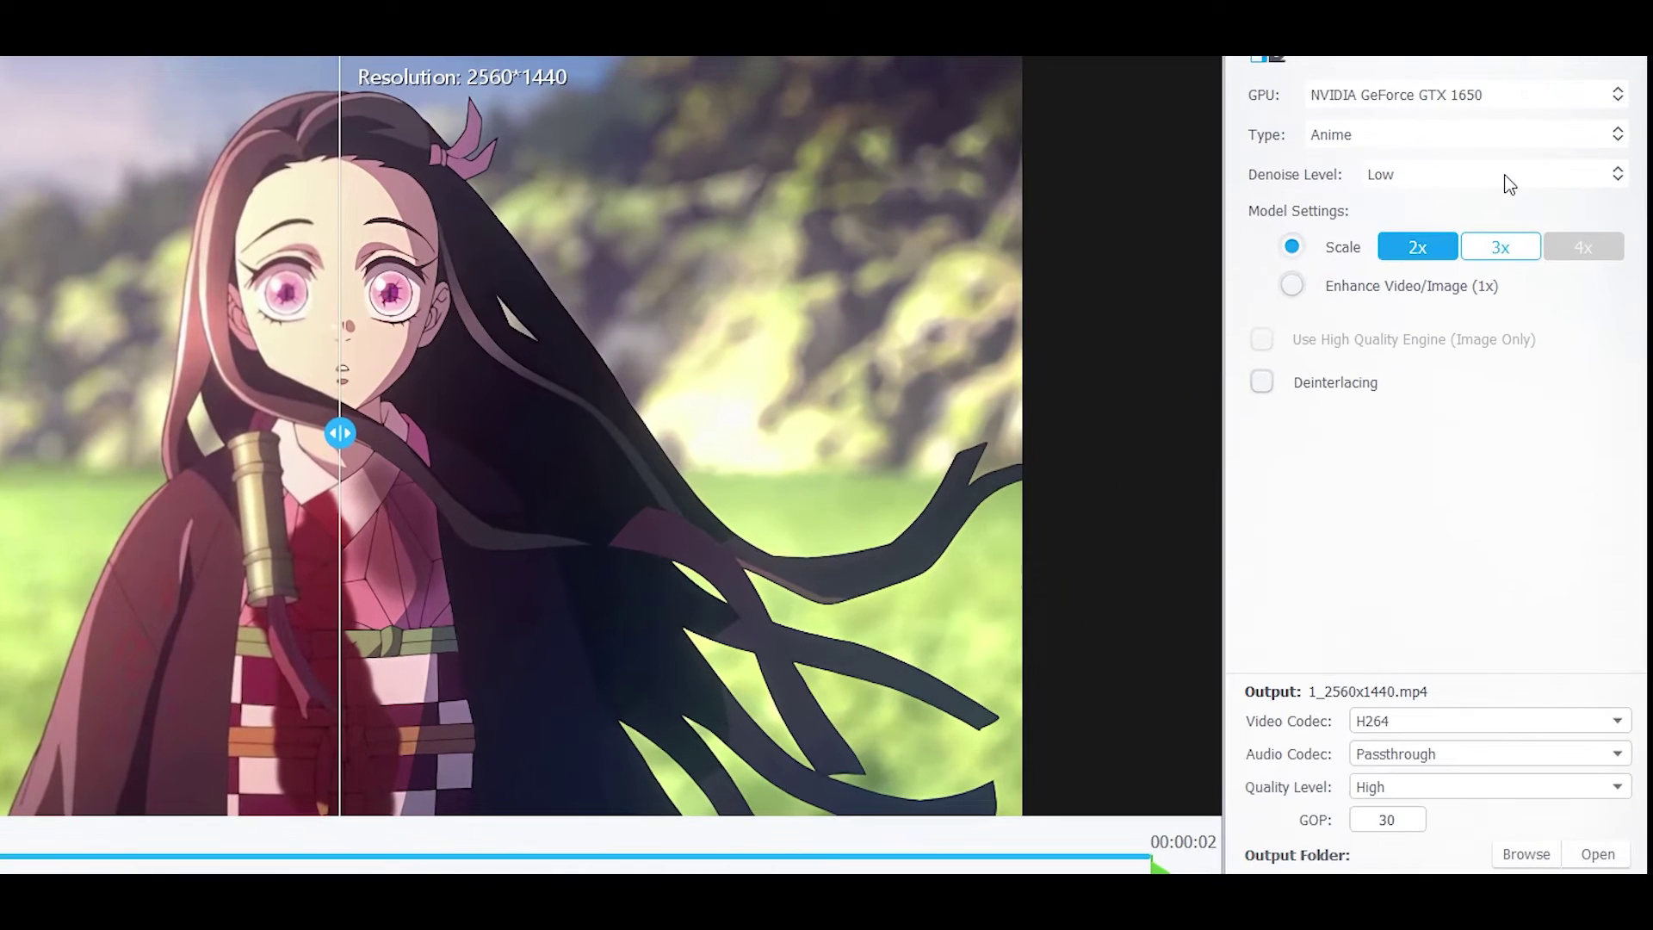
click(1544, 145)
click(1466, 175)
click(1481, 252)
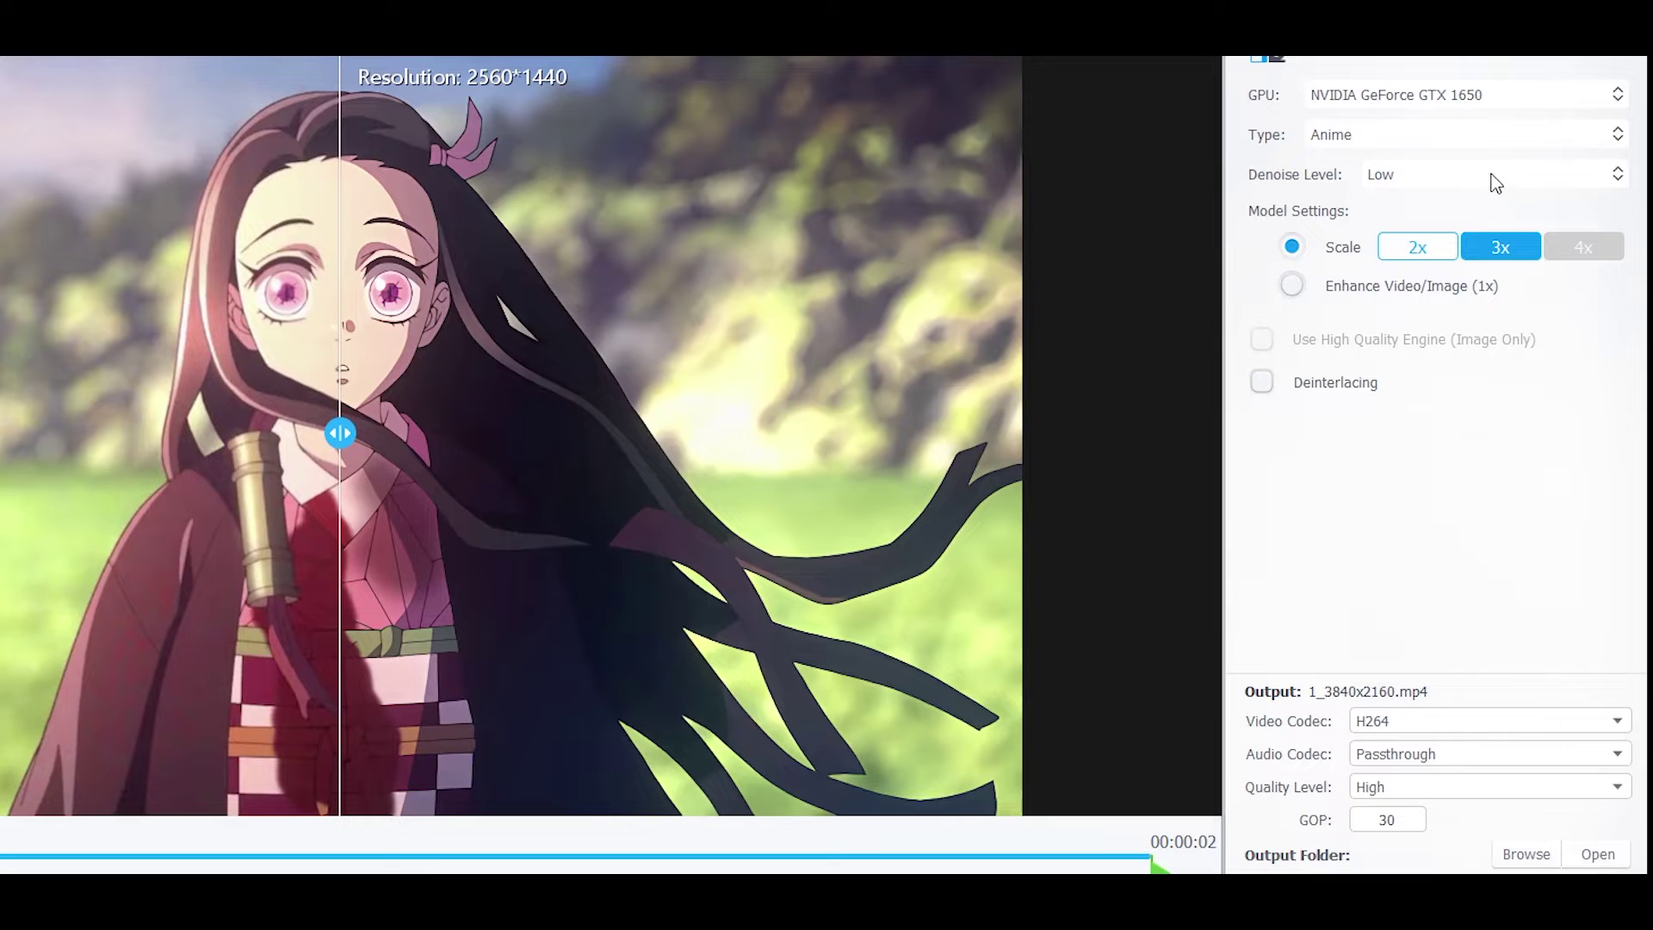
click(1517, 174)
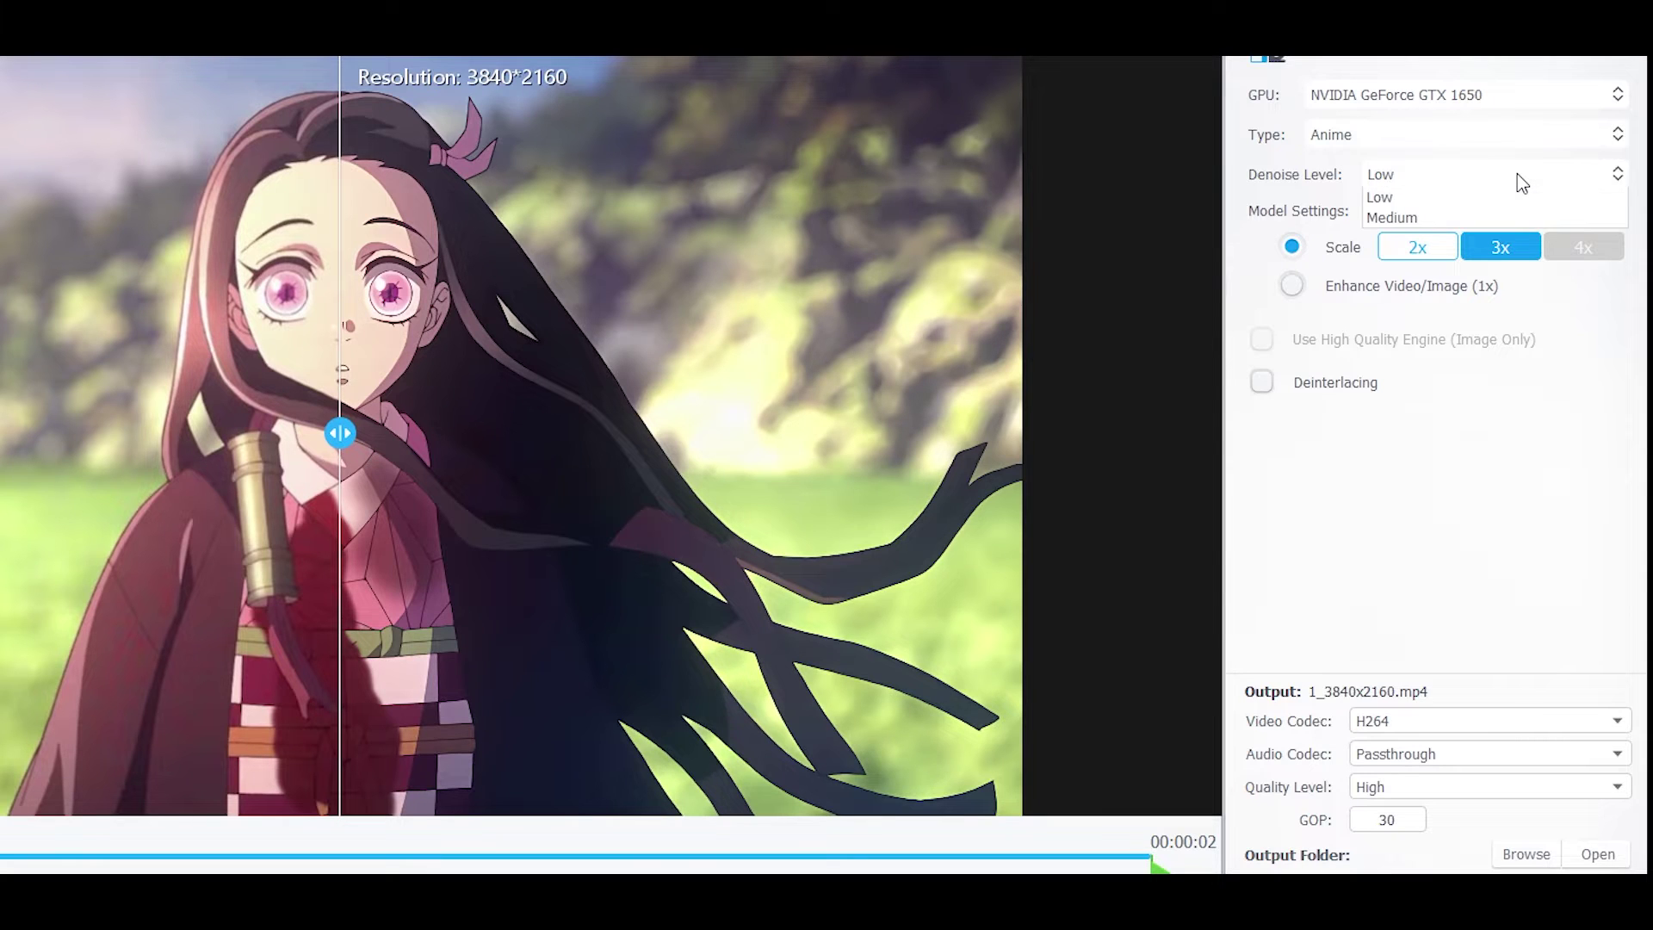
click(1412, 219)
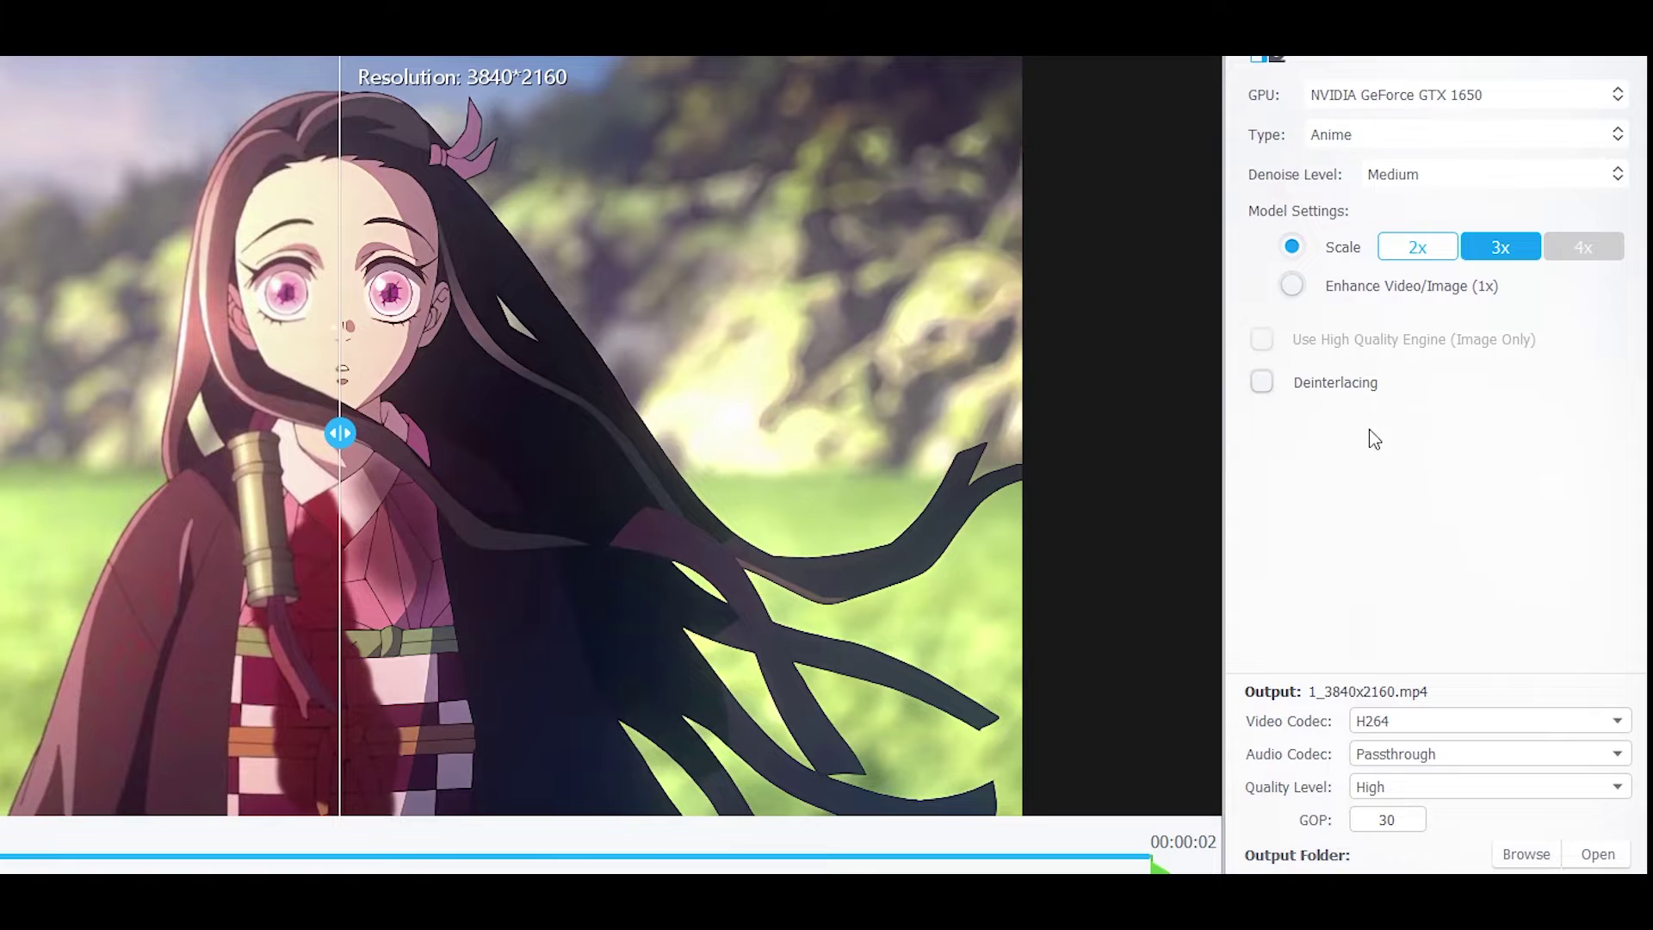
click(1265, 389)
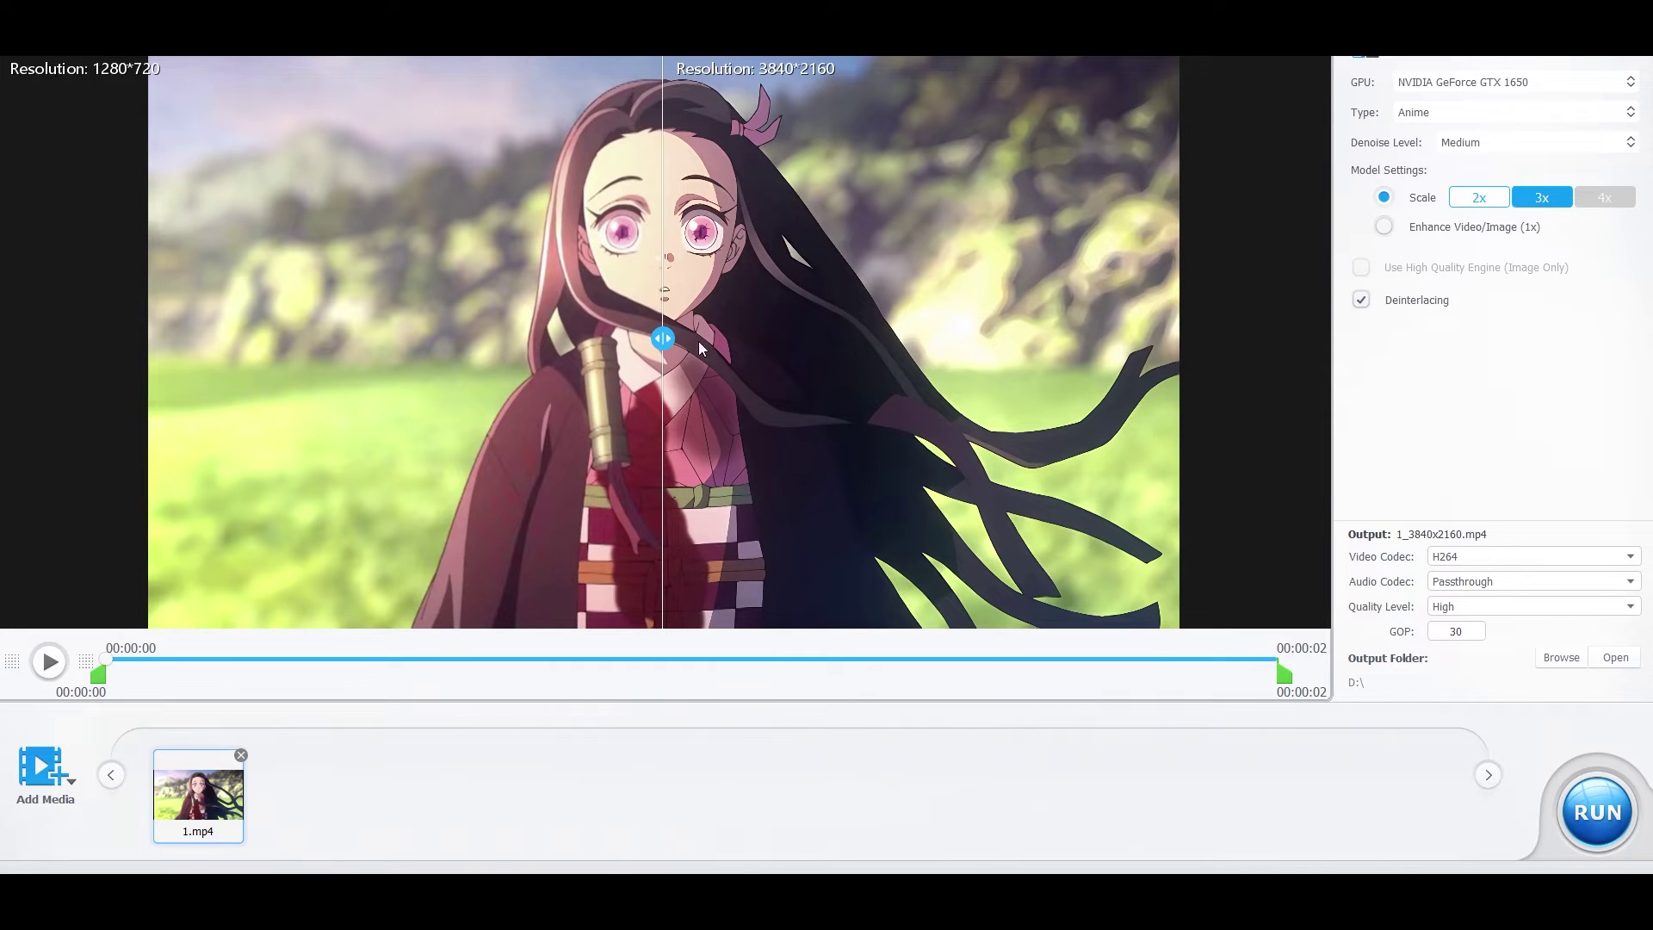
Step: Compare the original and upscaled halves, keeping H264 video and Passthrough audio
drag(662, 338, 545, 345)
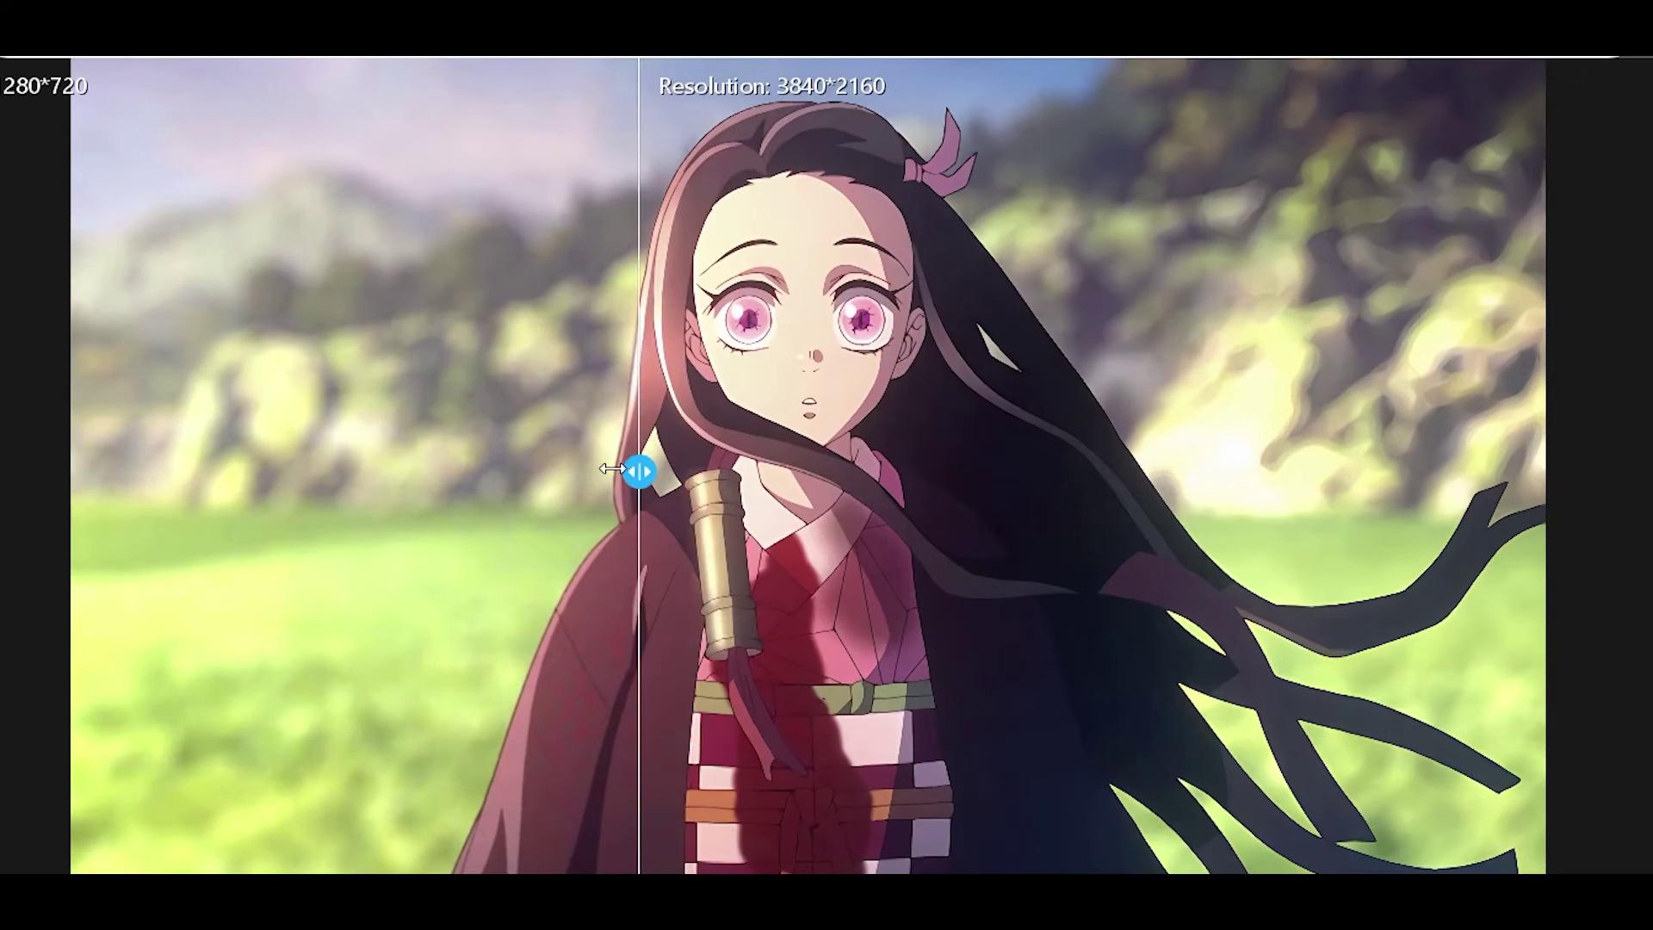
drag(612, 468, 802, 497)
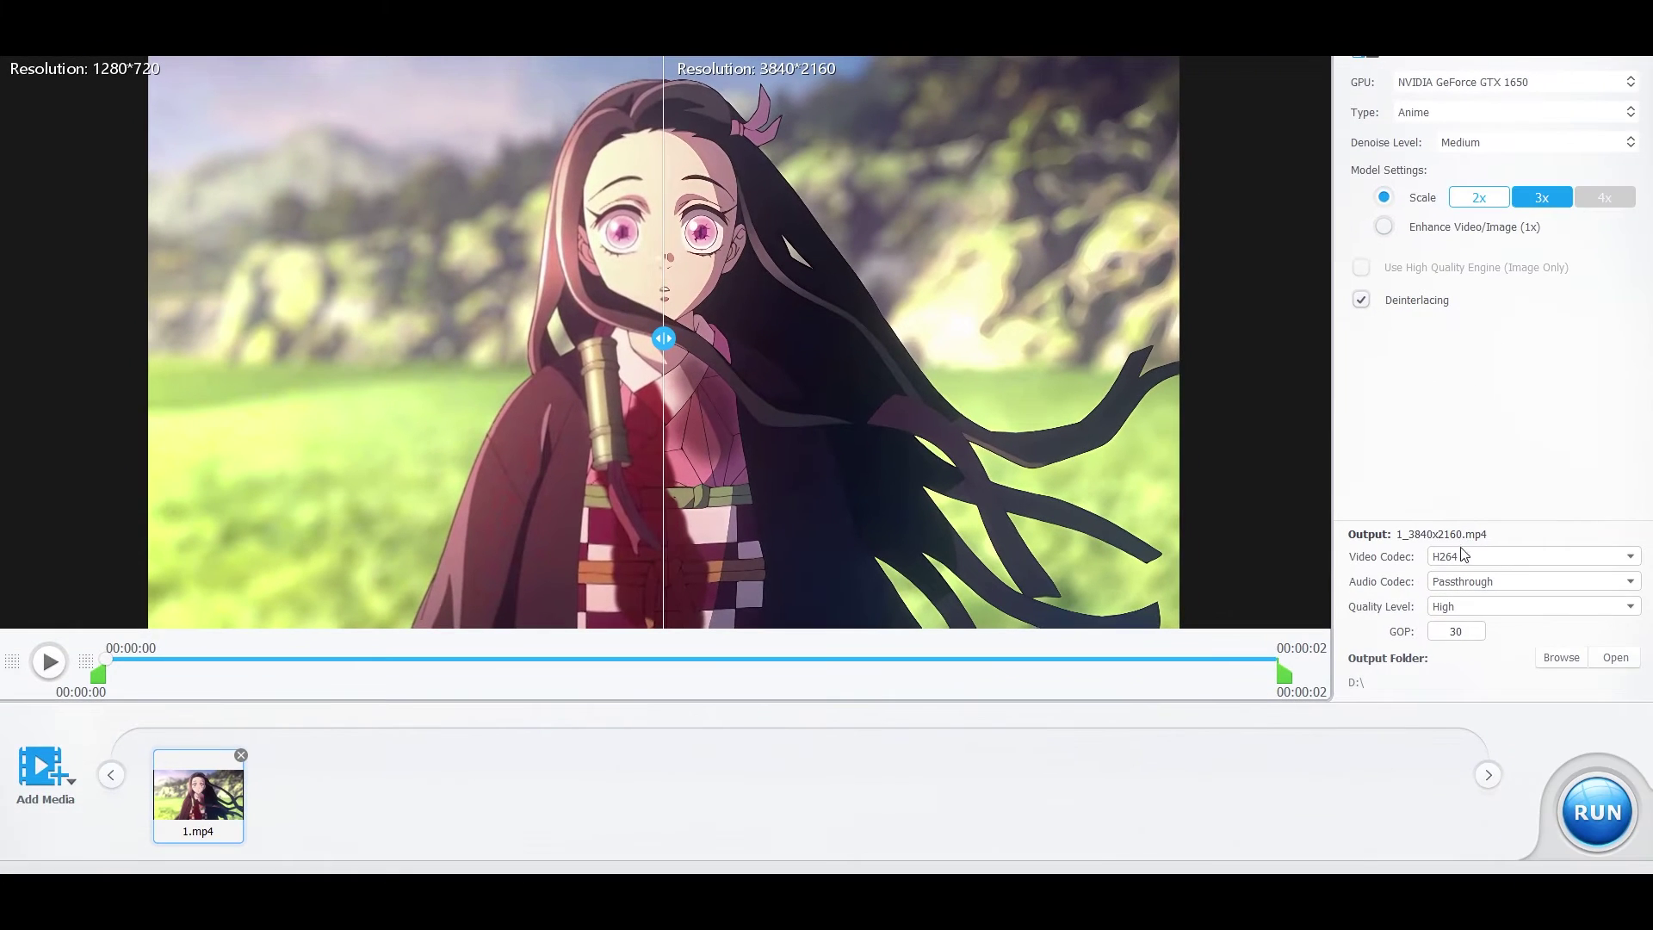
click(1461, 555)
click(1461, 568)
click(1495, 581)
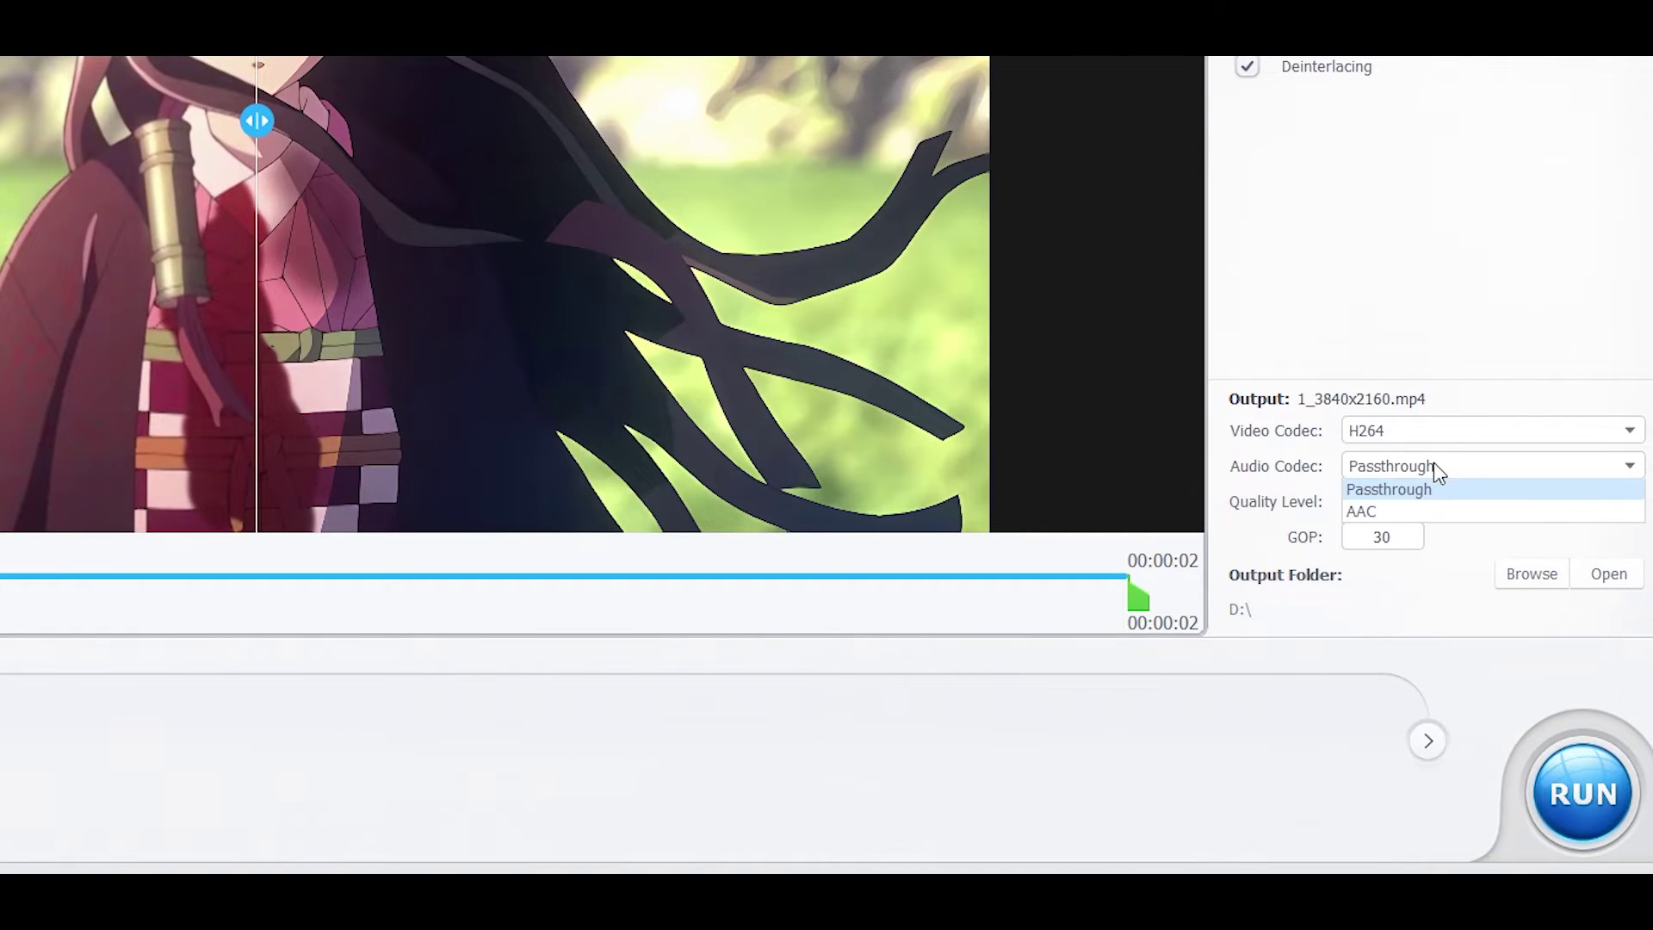
click(1423, 468)
Step: Set Quality Level to Highest and start exporting the 3840x2160 anime video
click(1434, 506)
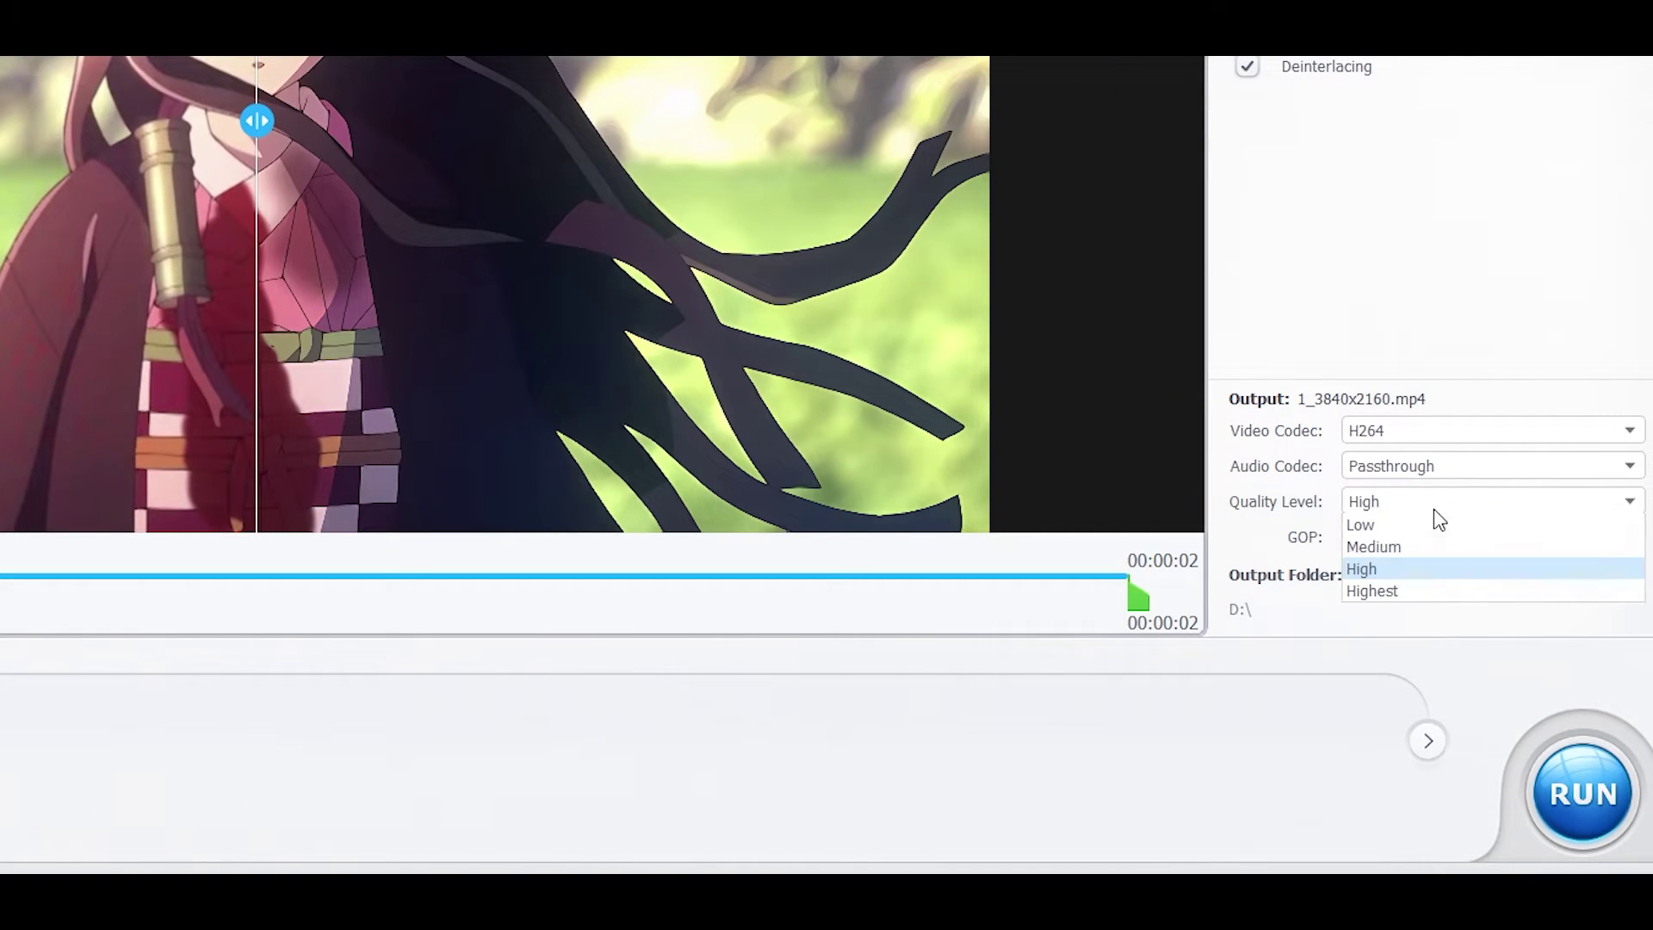
click(1367, 592)
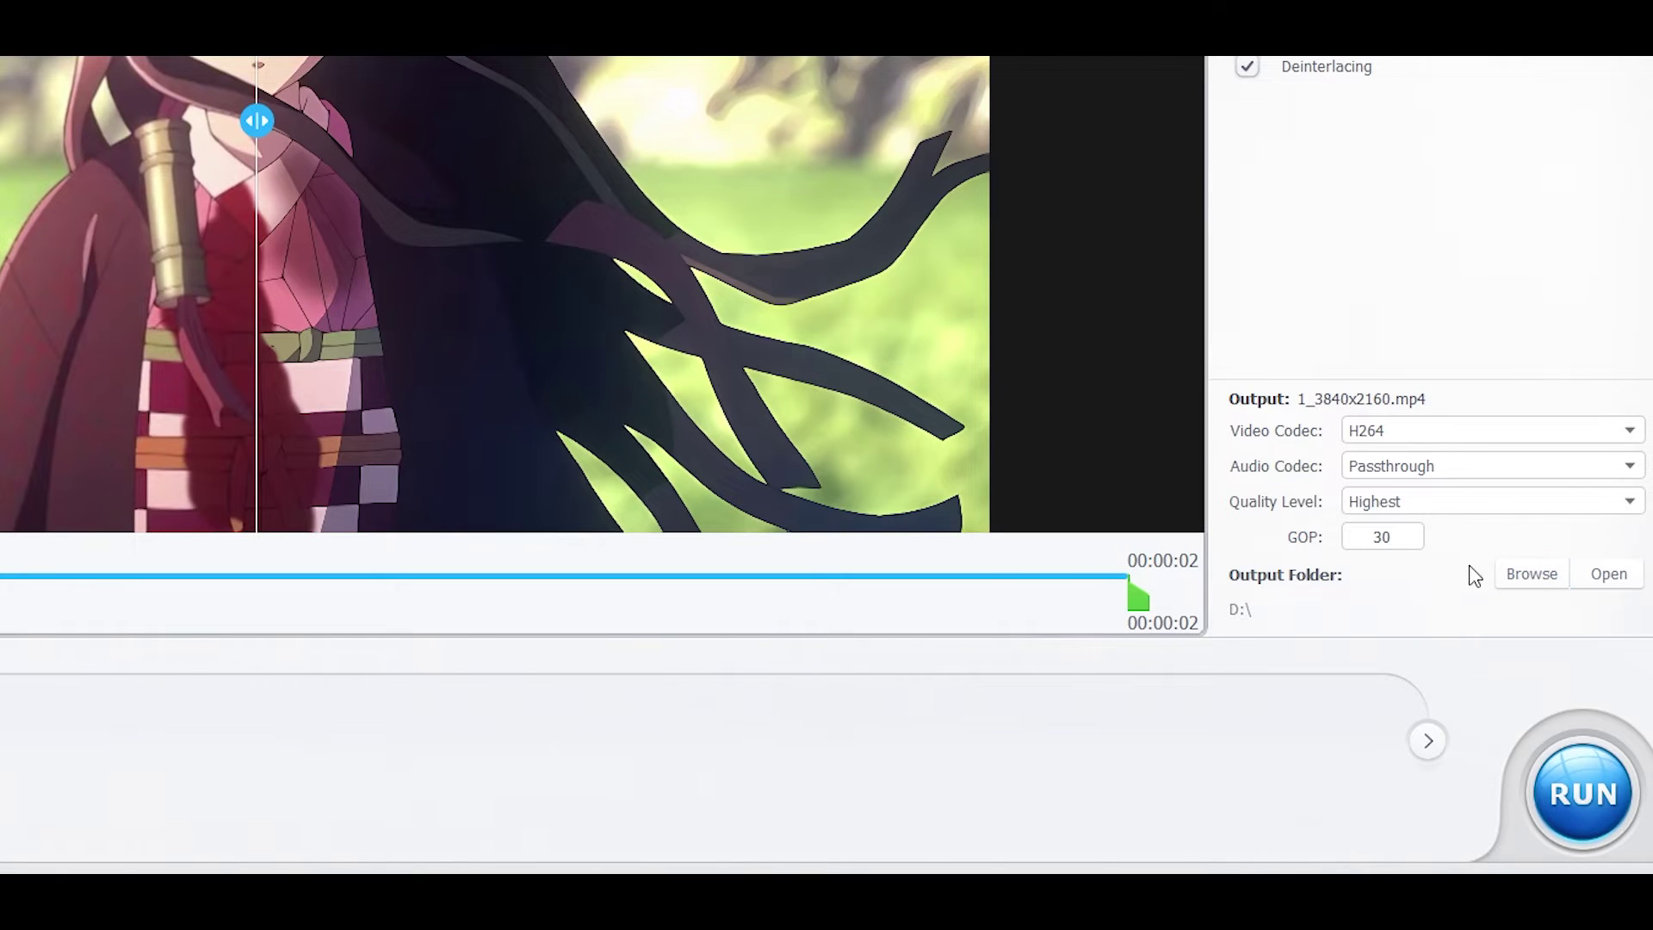
click(1608, 782)
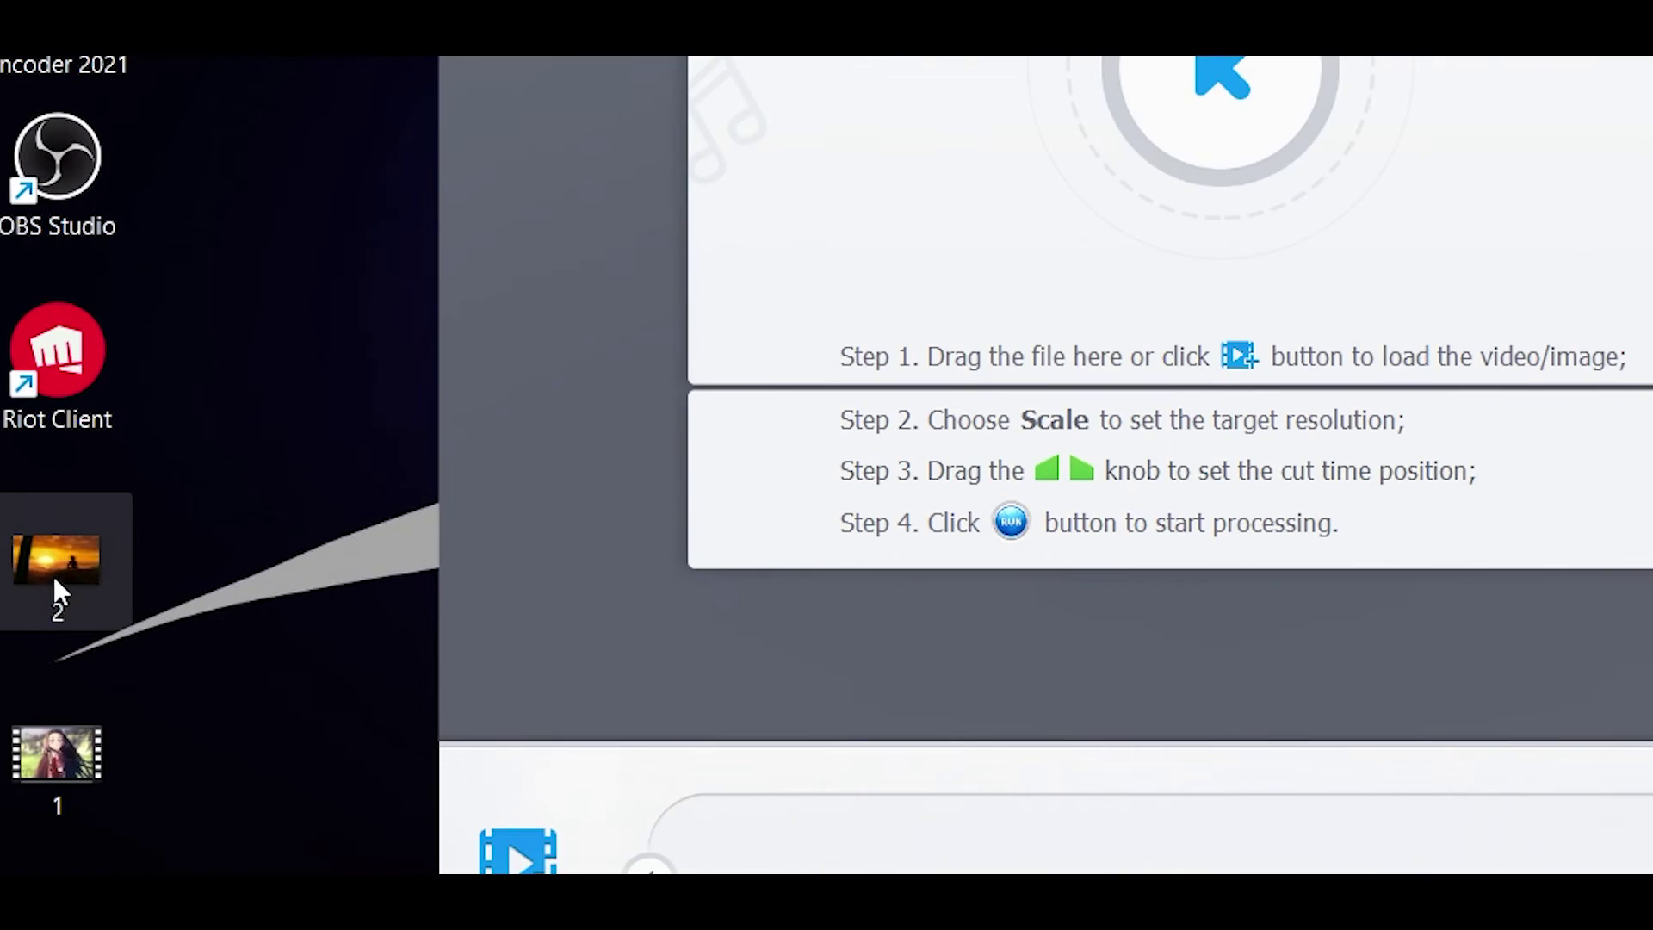
Step: Load the sunset image 2.jpg and switch the model type to Anime
drag(39, 573, 627, 459)
drag(648, 613, 731, 353)
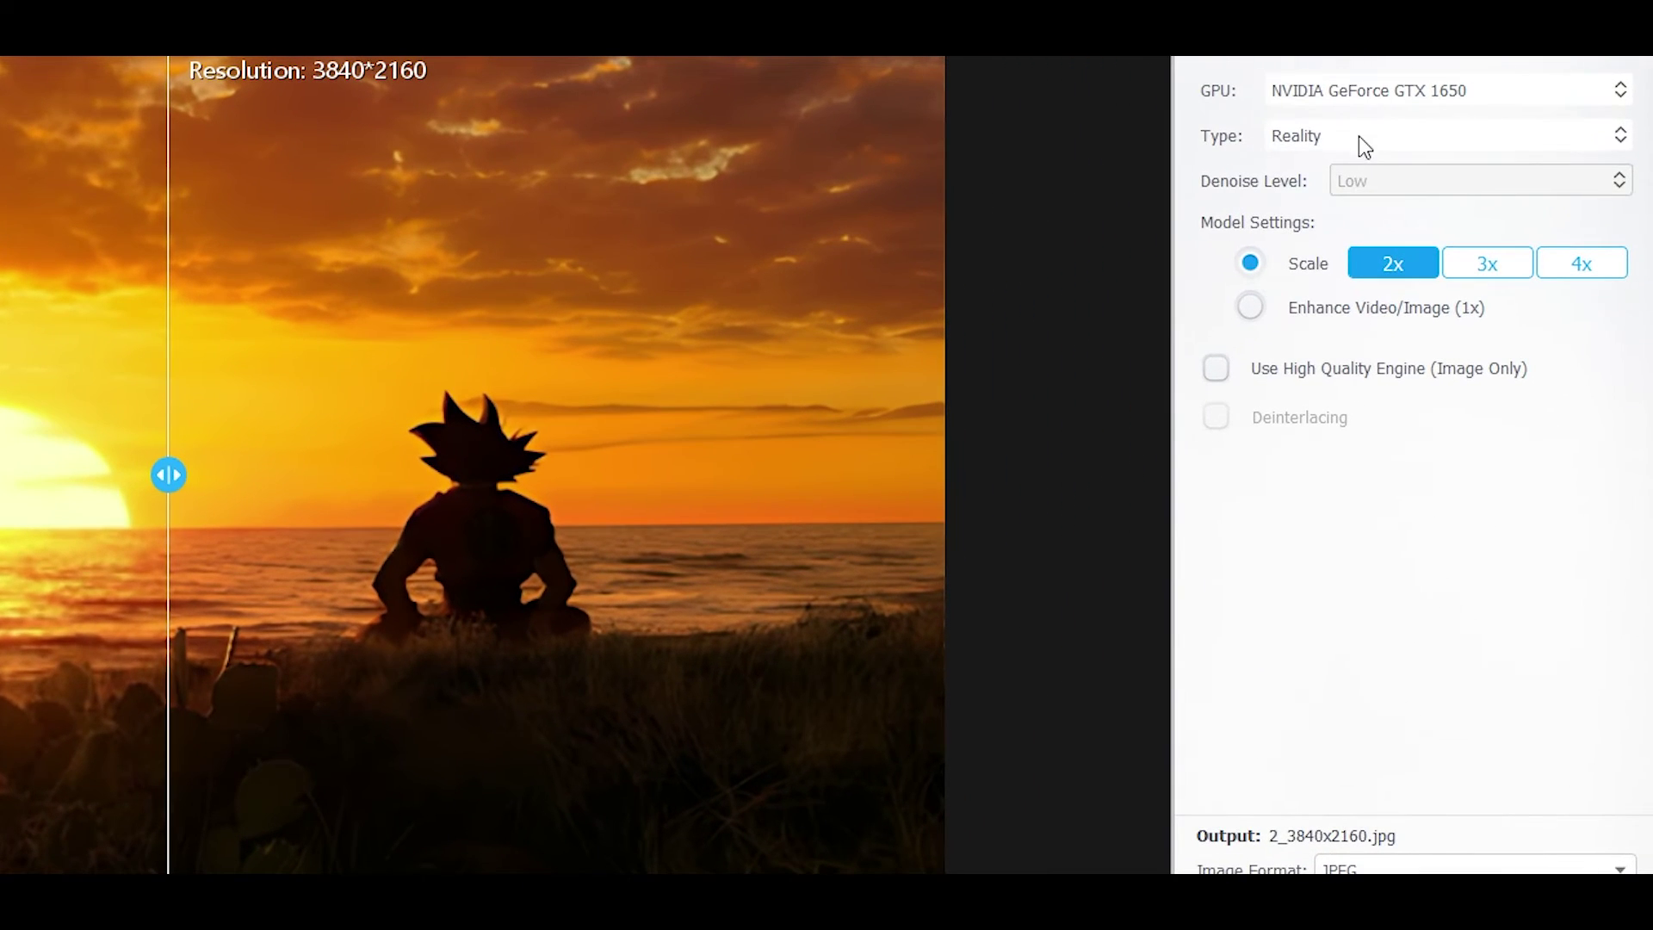
click(1358, 136)
click(1317, 165)
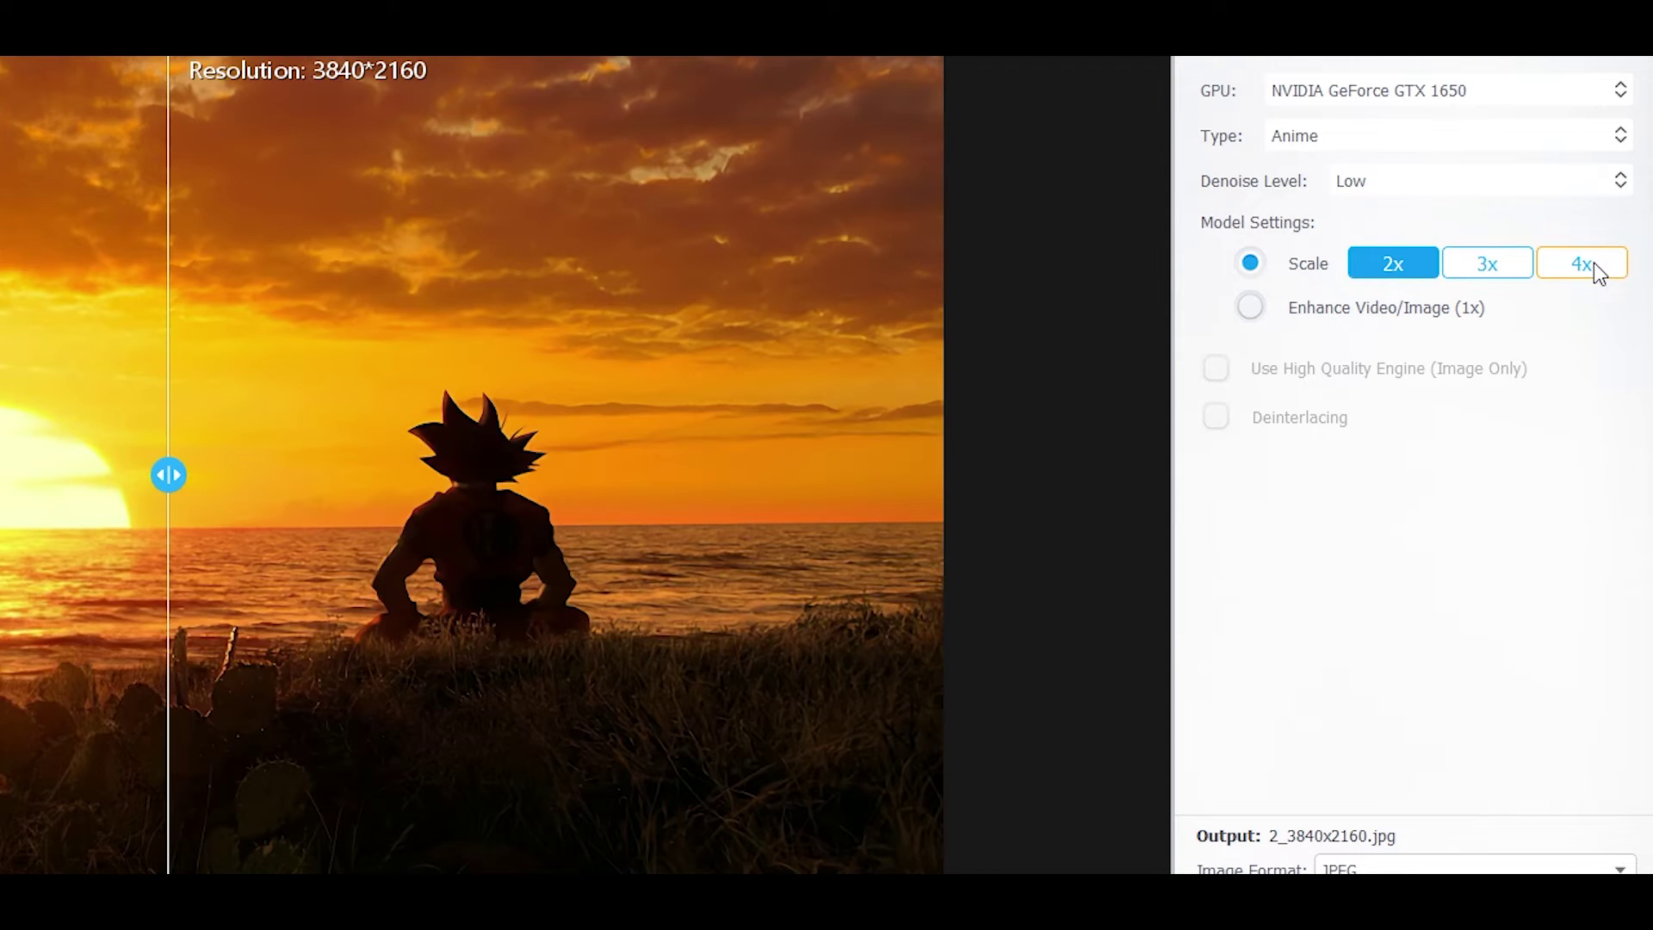
Step: Set the image to 4x scale (7680x4320) with High denoise
click(1594, 261)
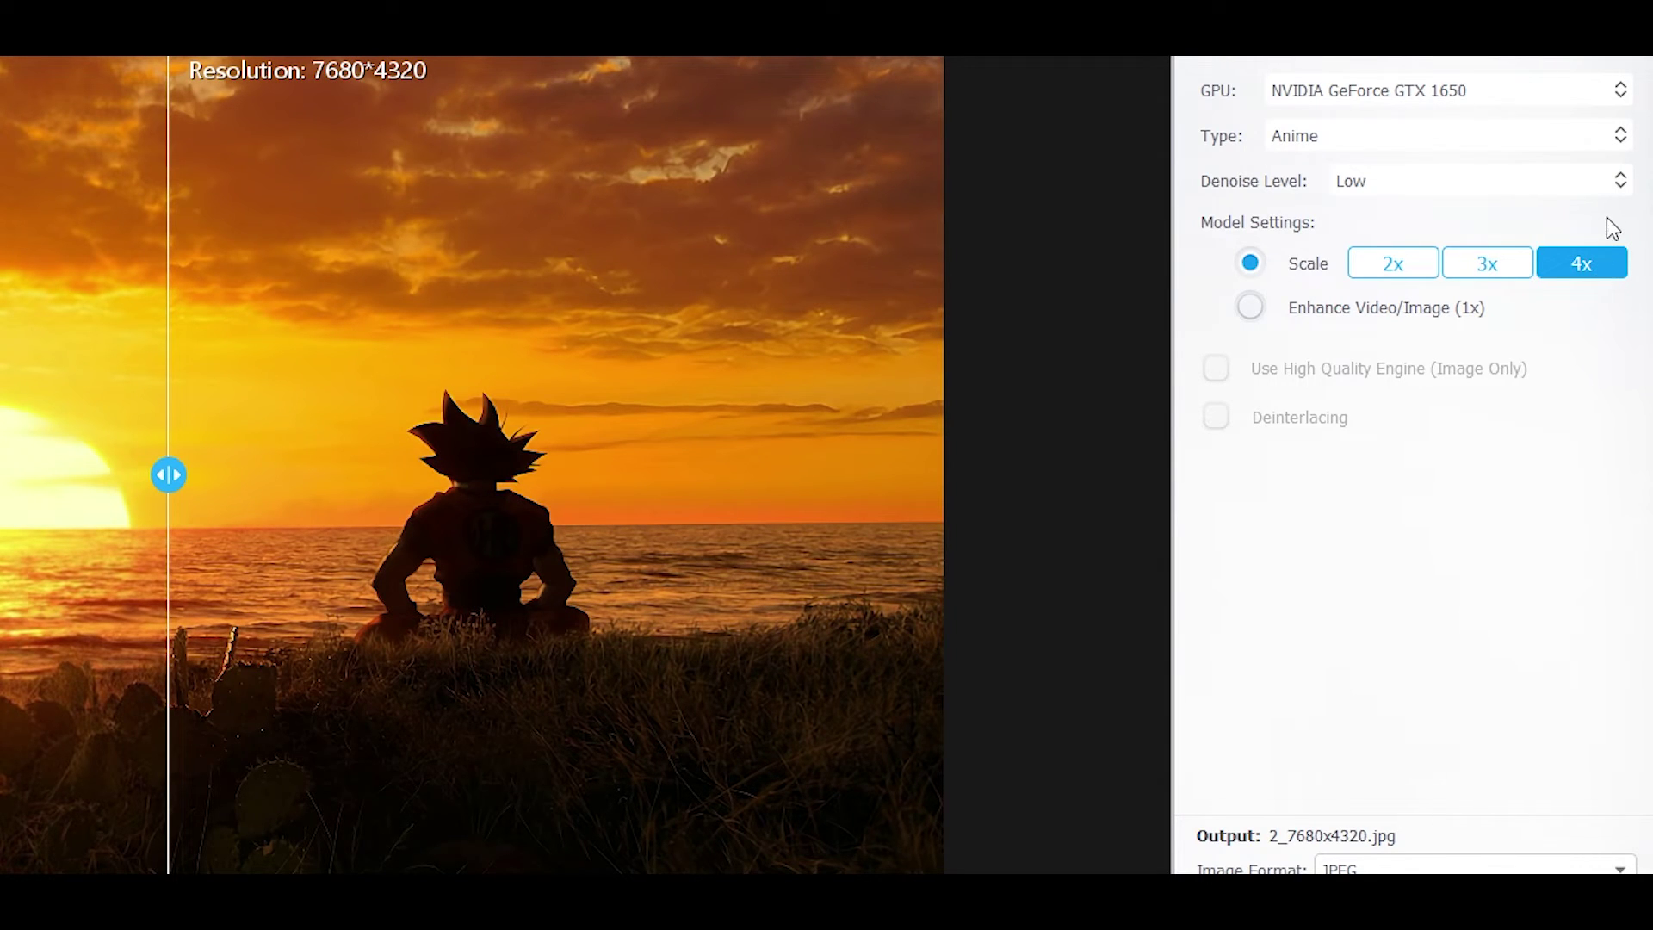
click(1612, 182)
click(1419, 251)
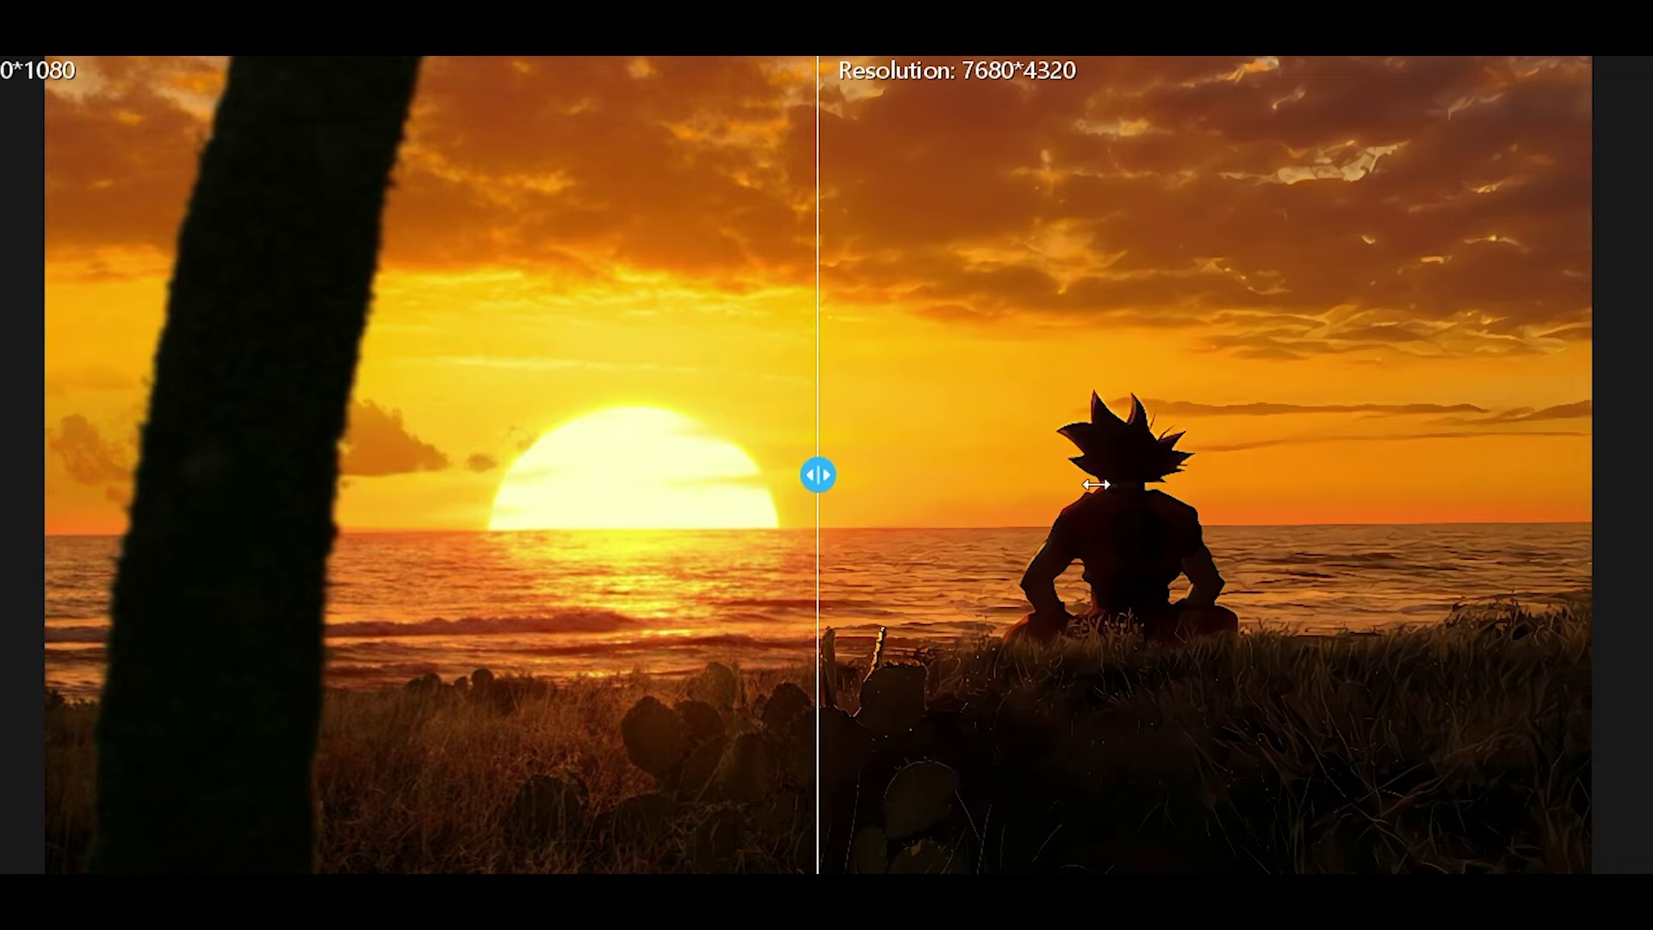
drag(817, 474, 766, 475)
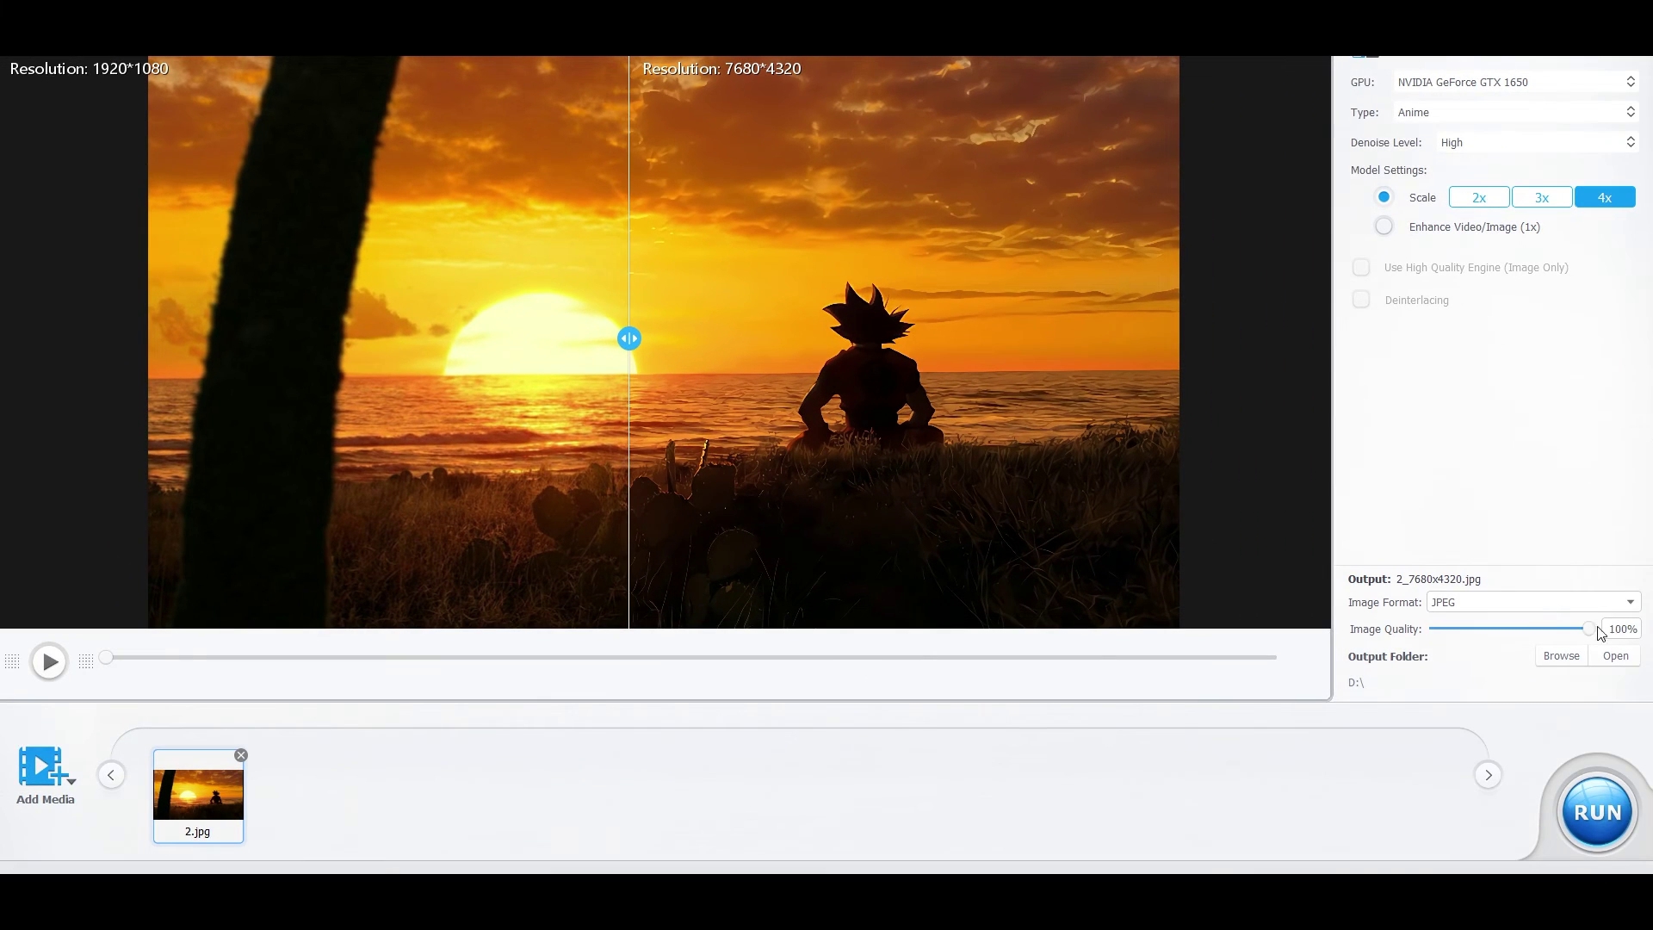
Step: Run the export of the sunset image to 2_7680x4320.jpg
click(1598, 821)
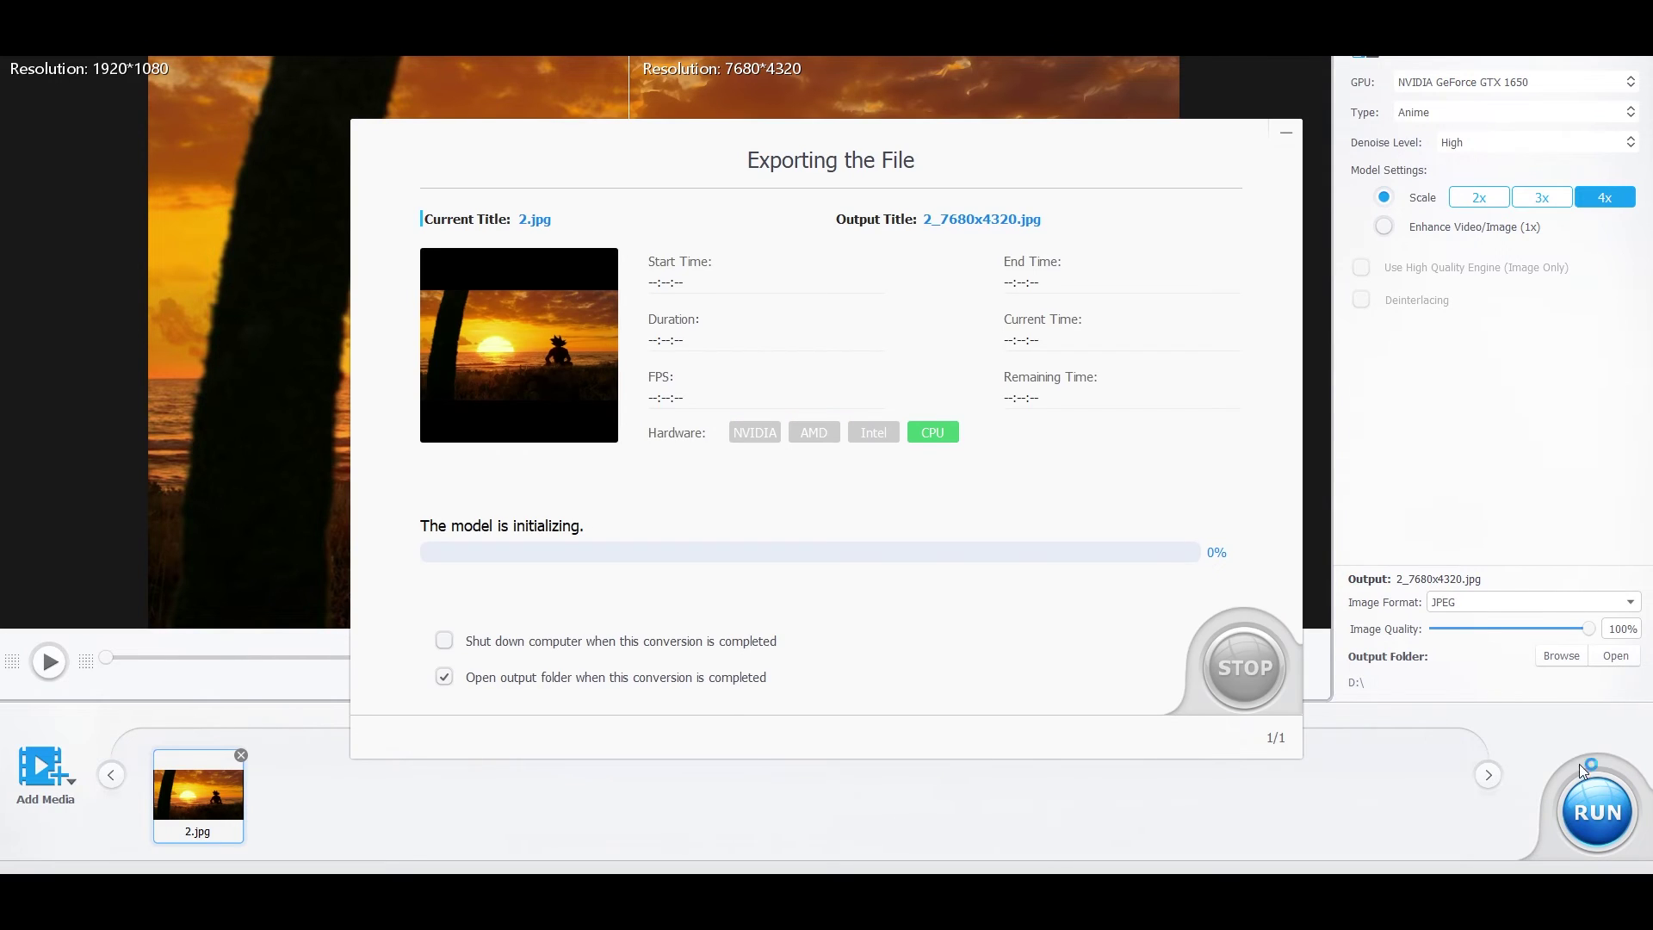